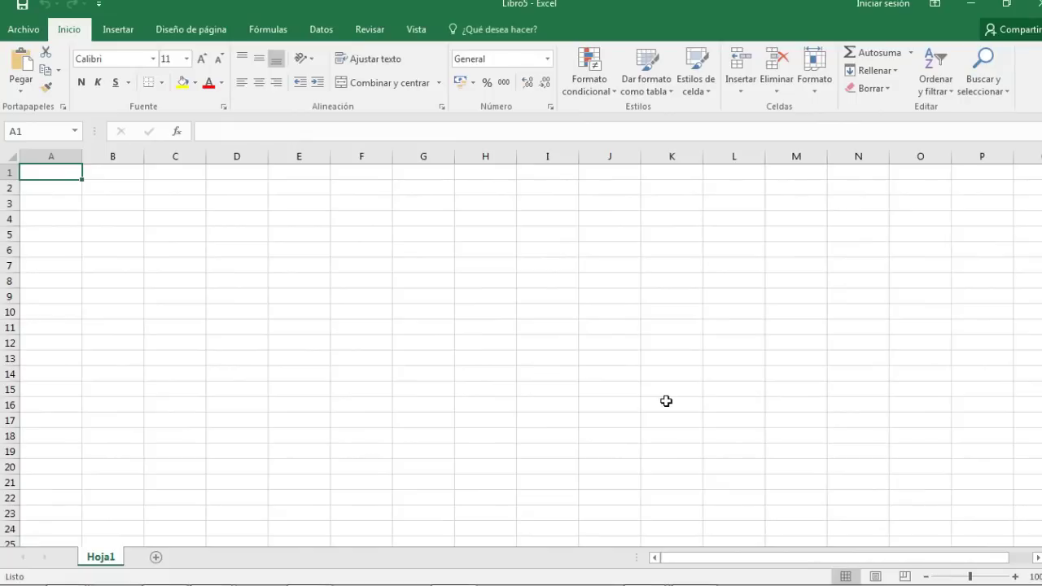
# Step: Select cell H3, then the top rows of the sheet down to row 22
pyautogui.click(490, 321)
pyautogui.click(486, 203)
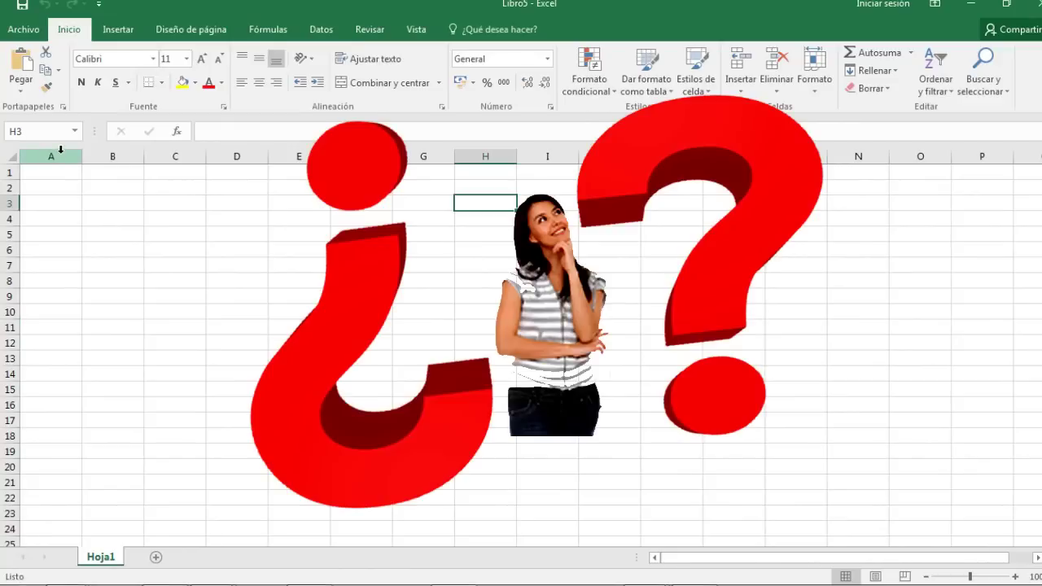
pyautogui.moveTo(61, 149); pyautogui.dragTo(937, 282)
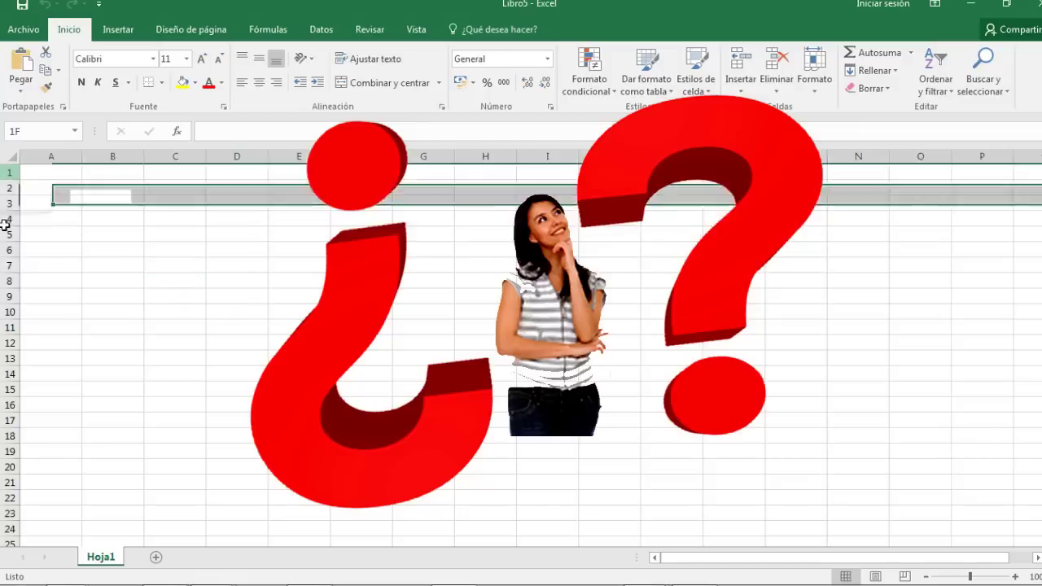
pyautogui.moveTo(5, 225); pyautogui.dragTo(10, 498)
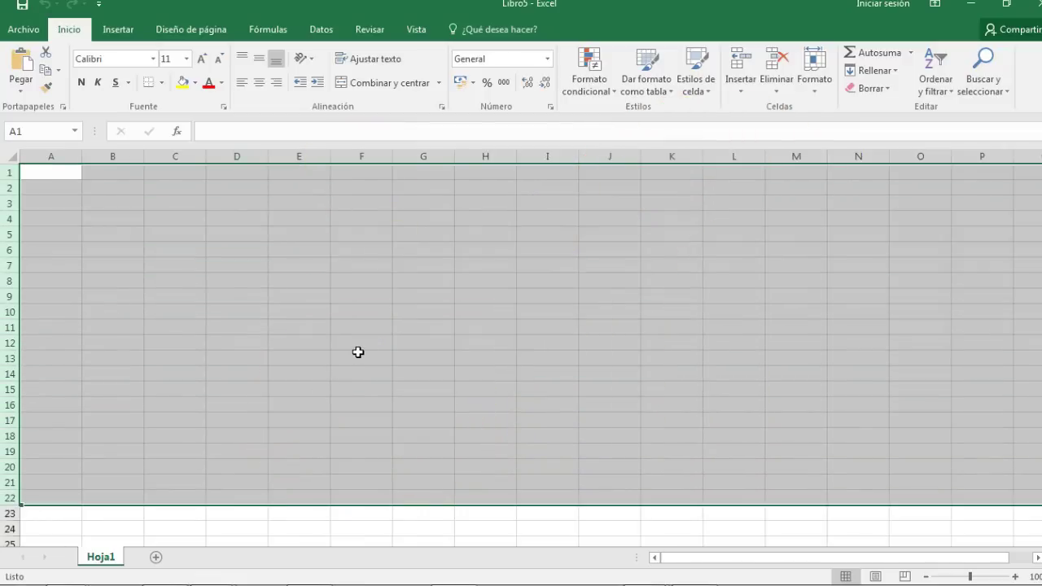
# Step: Select the whole sheet, enlarge every row to about 90 px, then undo the change
pyautogui.click(10, 153)
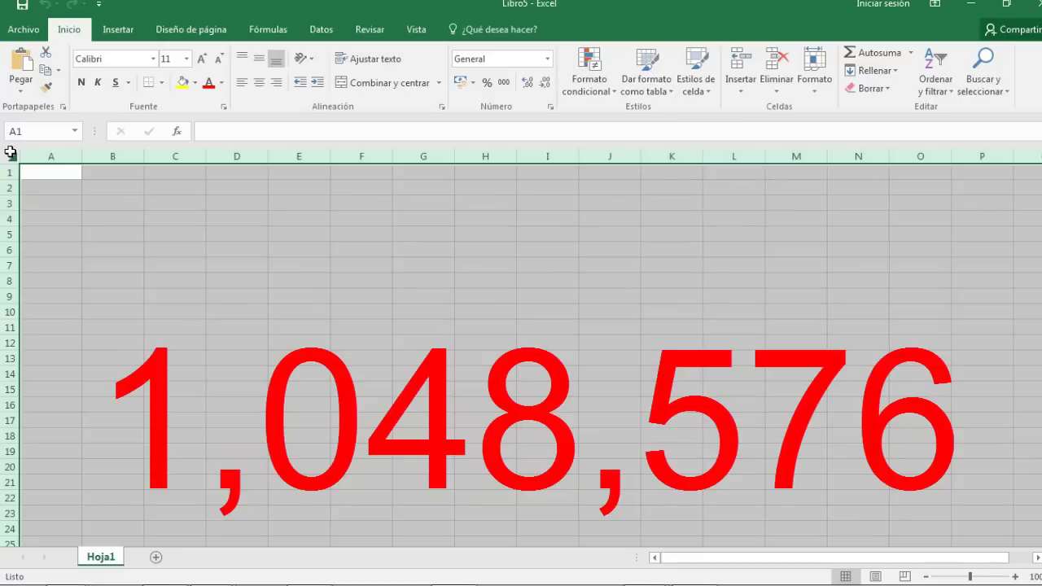
pyautogui.moveTo(10, 227); pyautogui.dragTo(10, 245)
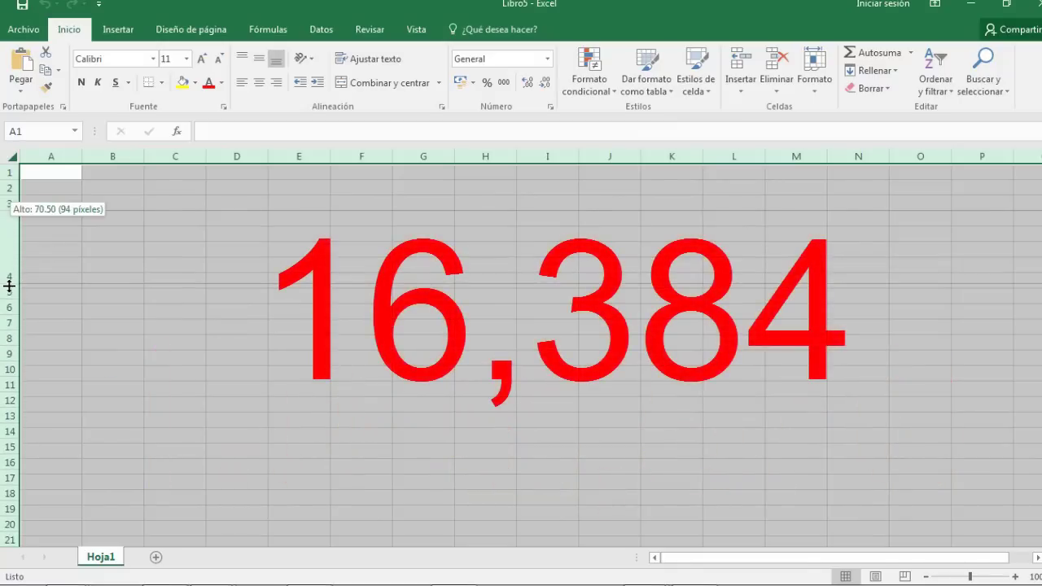
pyautogui.moveTo(10, 245); pyautogui.dragTo(10, 287)
pyautogui.hotkey('ctrl', 'z')
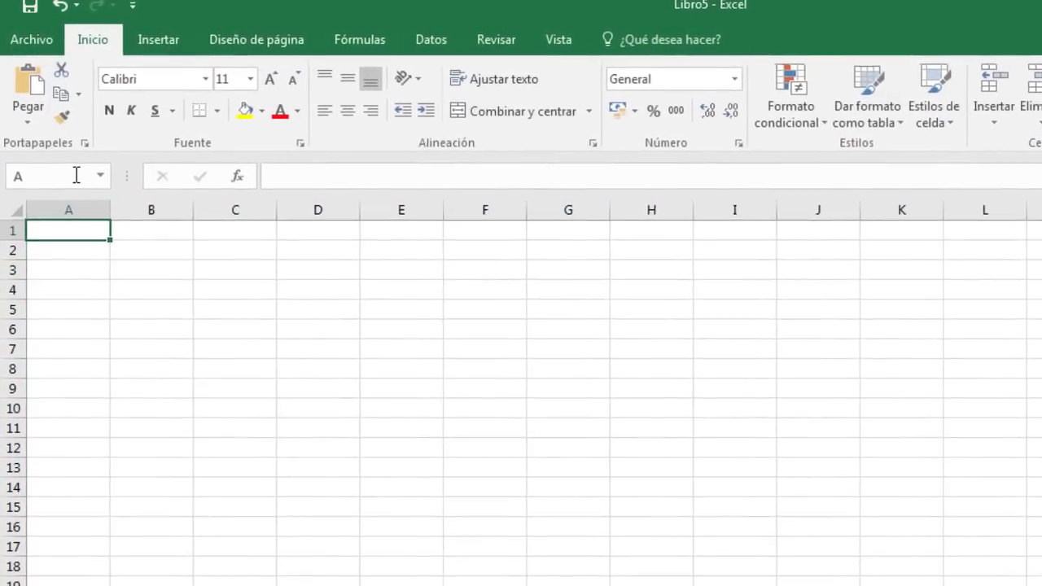
# Step: Enter the address A1048576 in the Name Box to jump to row 1048576
pyautogui.write('1')
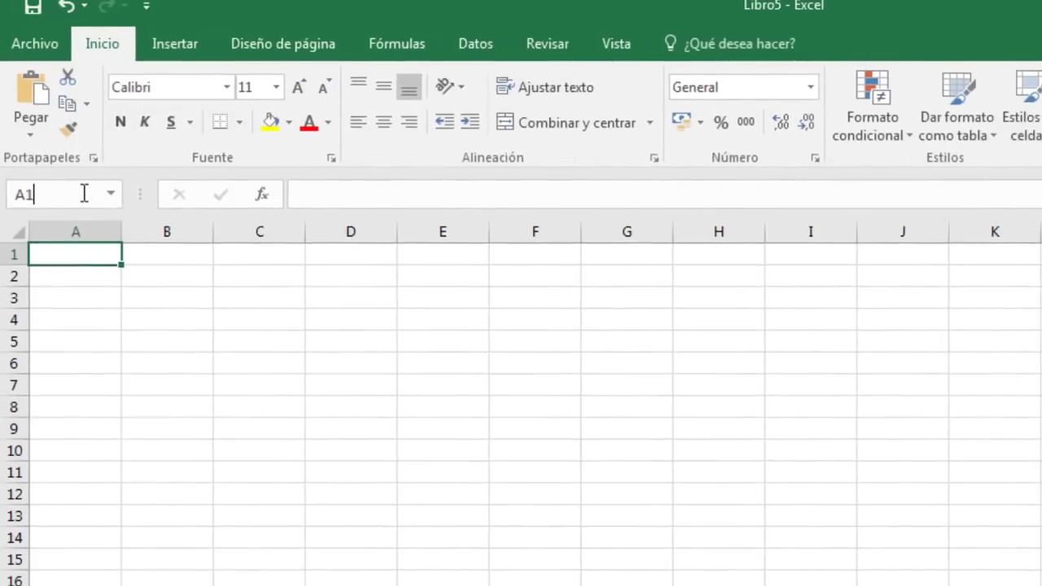
pyautogui.write('048')
pyautogui.write('5')
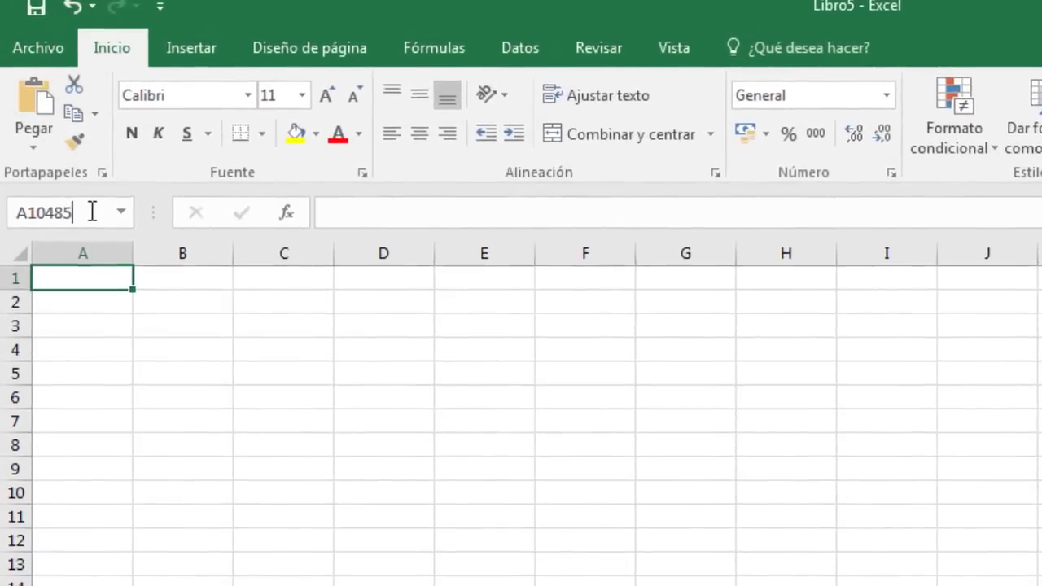
pyautogui.write('76')
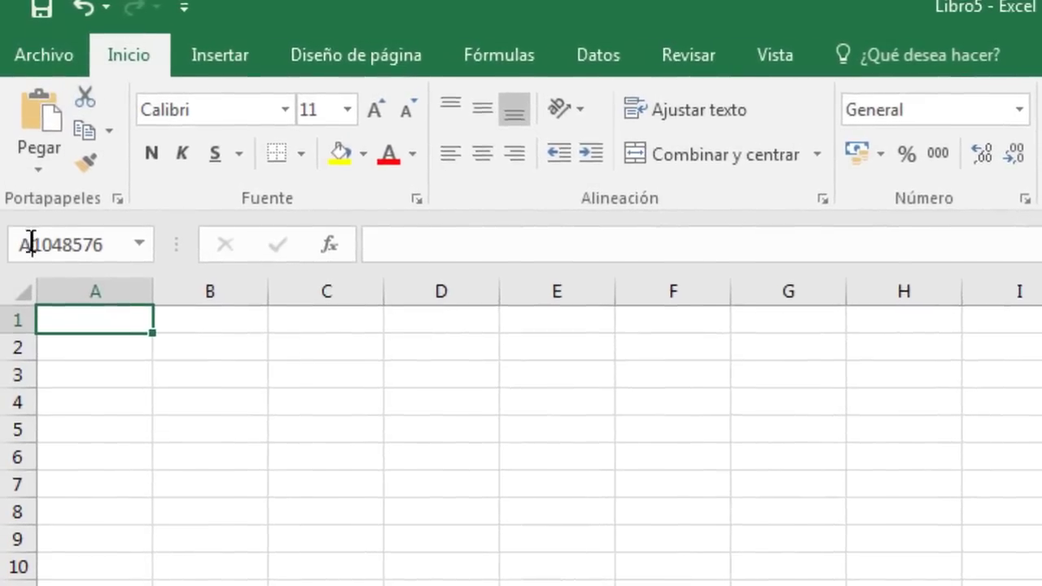
pyautogui.moveTo(30, 235); pyautogui.dragTo(18, 235)
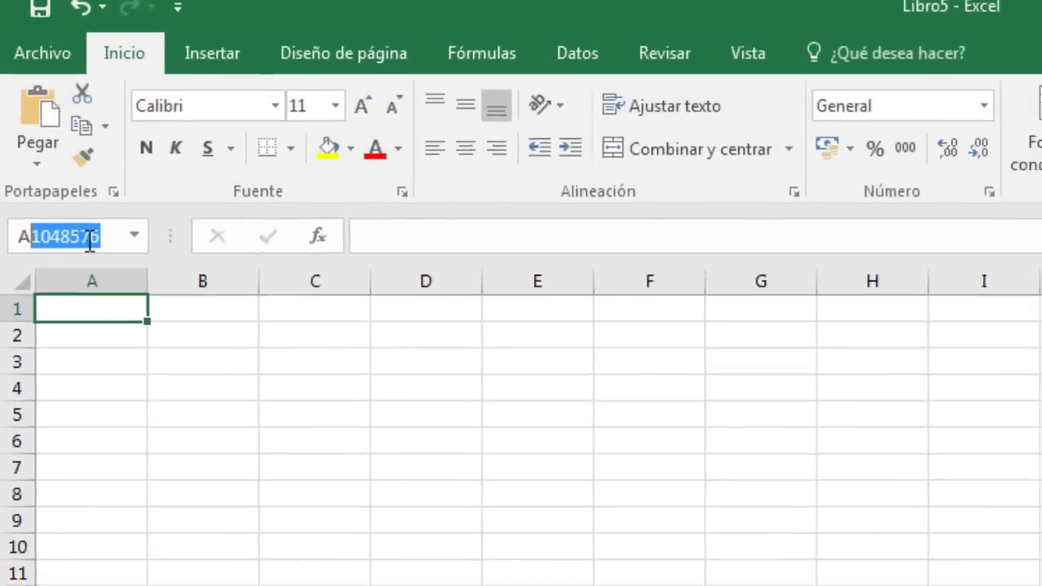
pyautogui.press('Return')
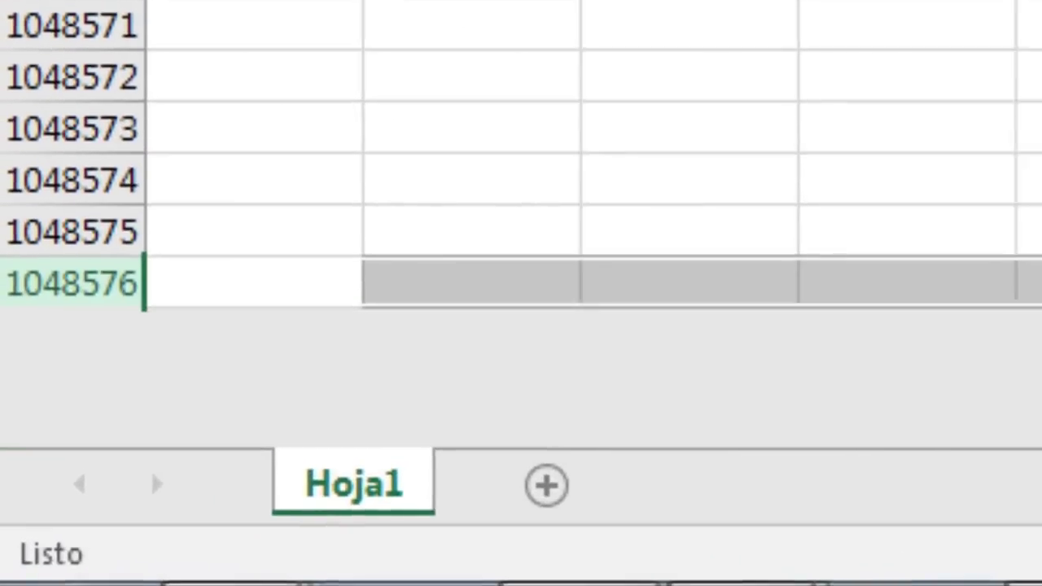
pyautogui.scroll(-2, 521, 154)
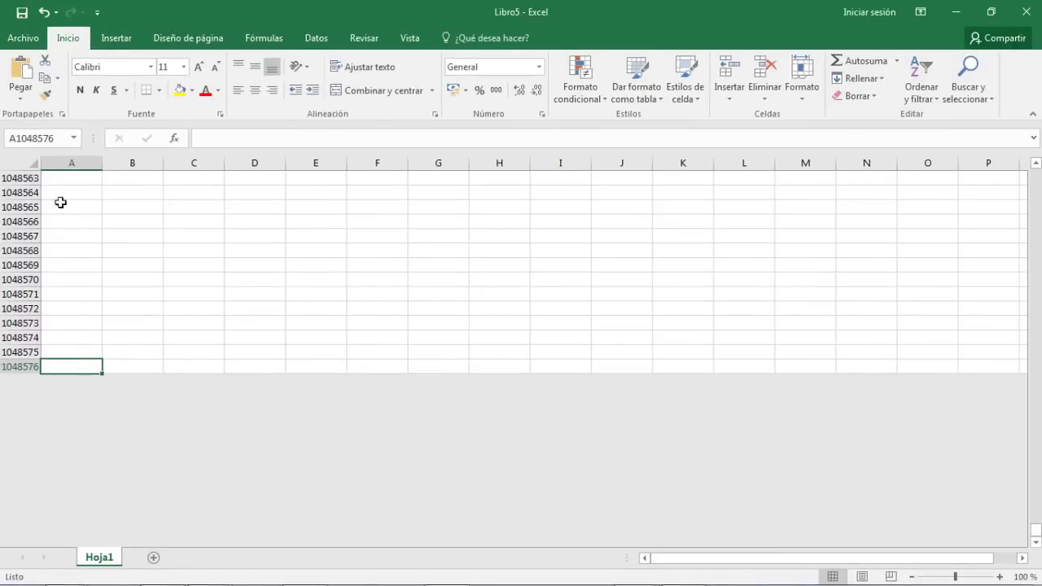
# Step: Change the address's column to XFD to reach XFD1048576, then select that last cell
pyautogui.click(16, 138)
pyautogui.moveTo(26, 211); pyautogui.dragTo(17, 218)
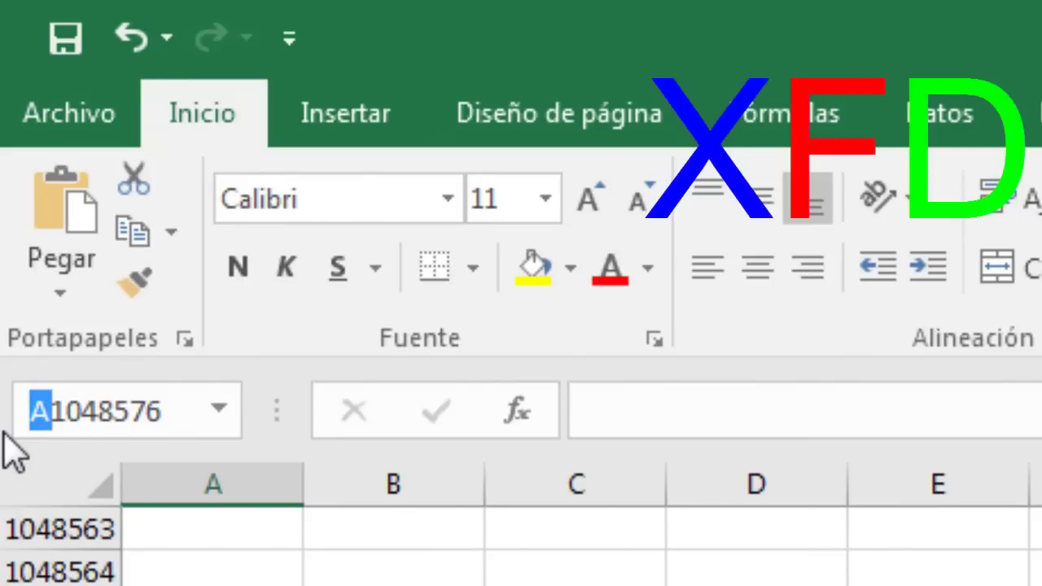
pyautogui.write('X')
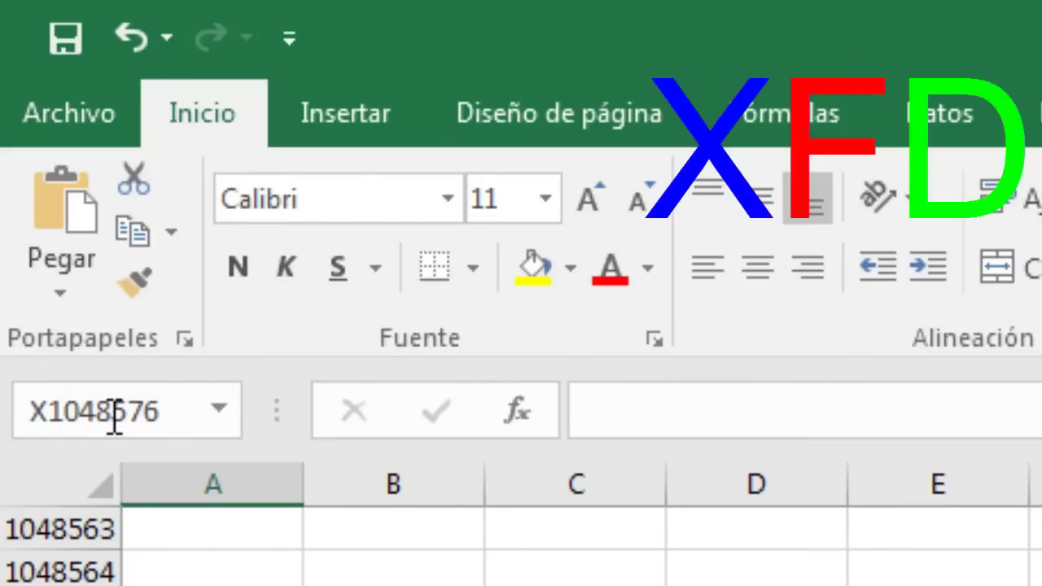
pyautogui.write('FD')
pyautogui.press('Return')
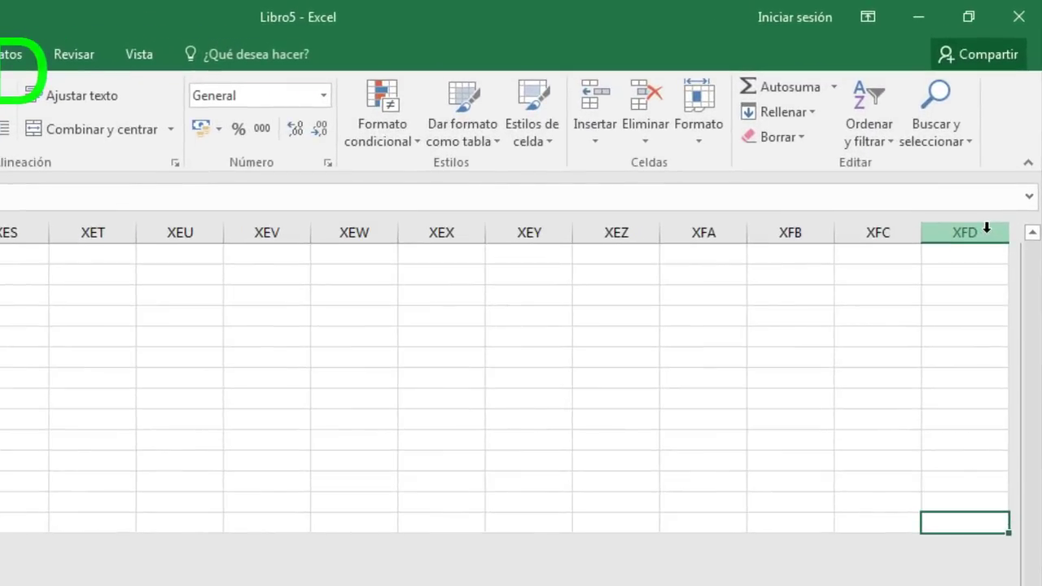
pyautogui.click(987, 230)
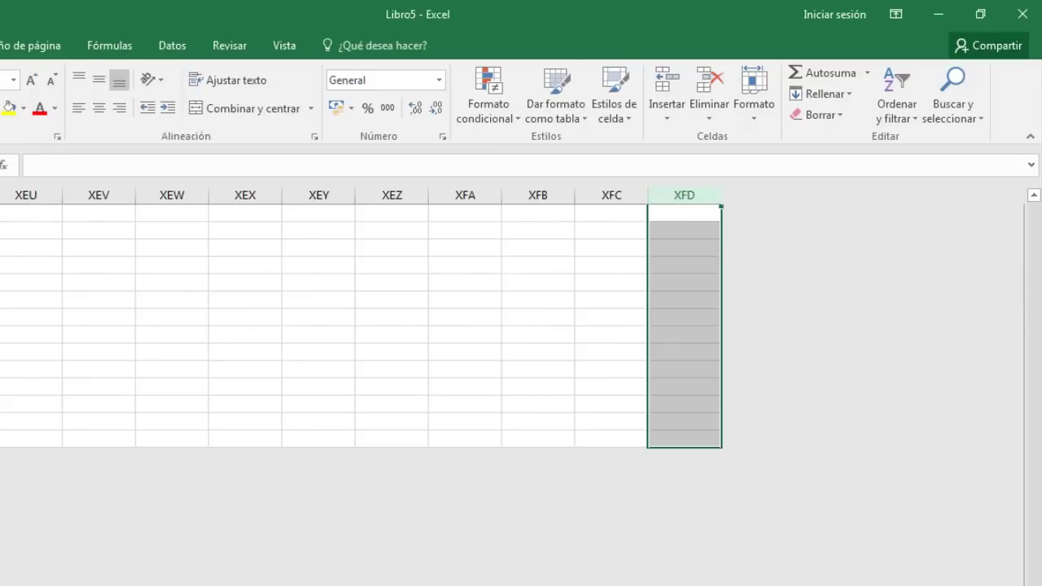
pyautogui.click(684, 437)
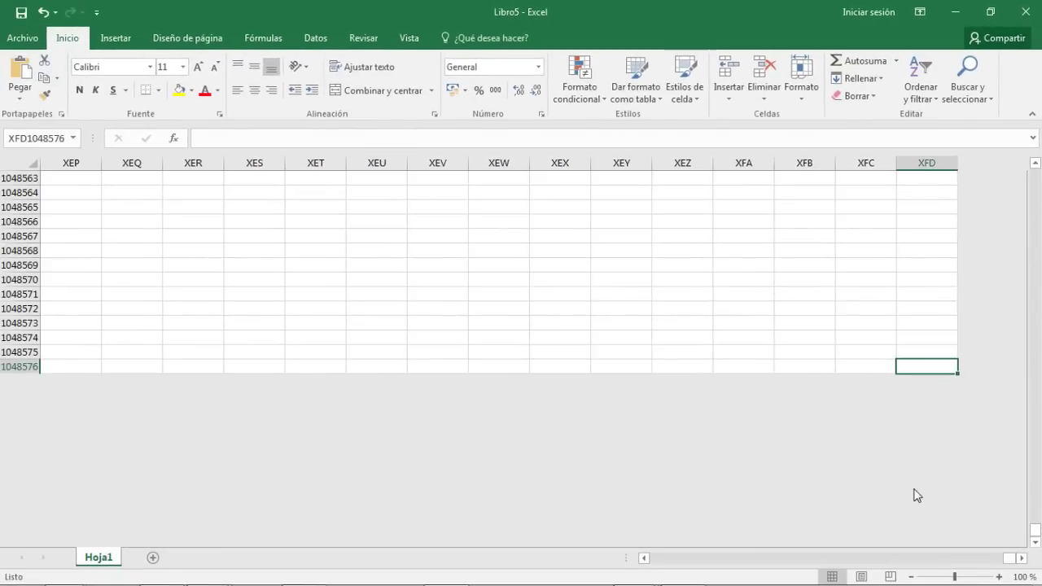
# Step: Enter 1048576 in cell XFB1048576
pyautogui.click(1034, 543)
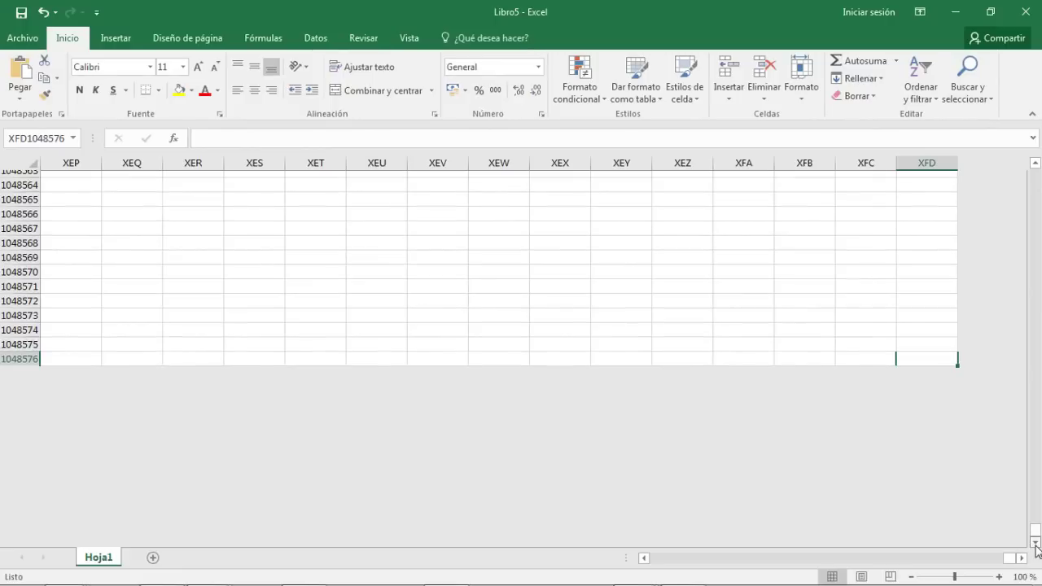
pyautogui.click(1034, 544)
pyautogui.scroll(4, 810, 407)
pyautogui.click(811, 495)
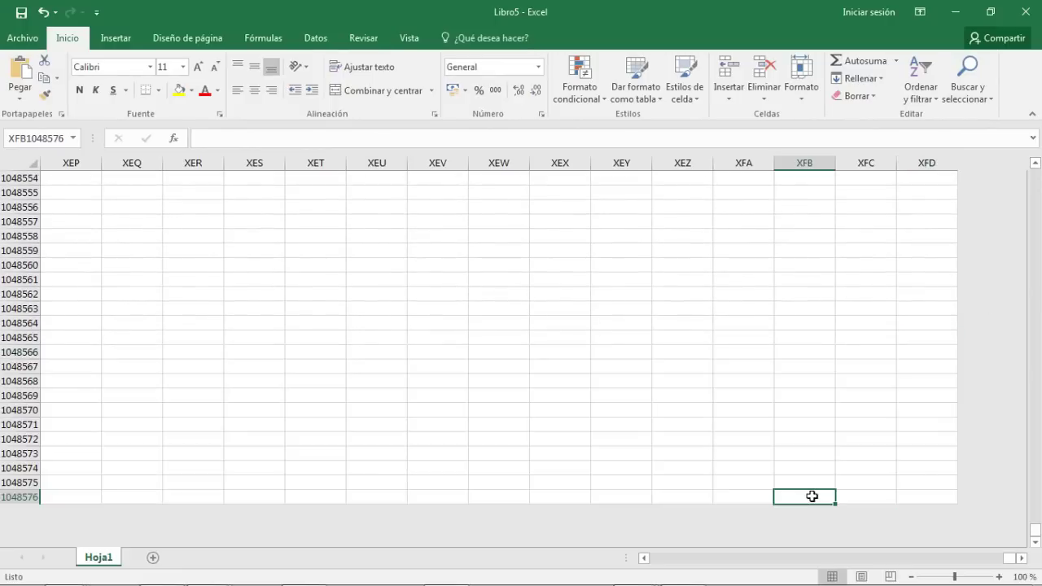
pyautogui.click(847, 496)
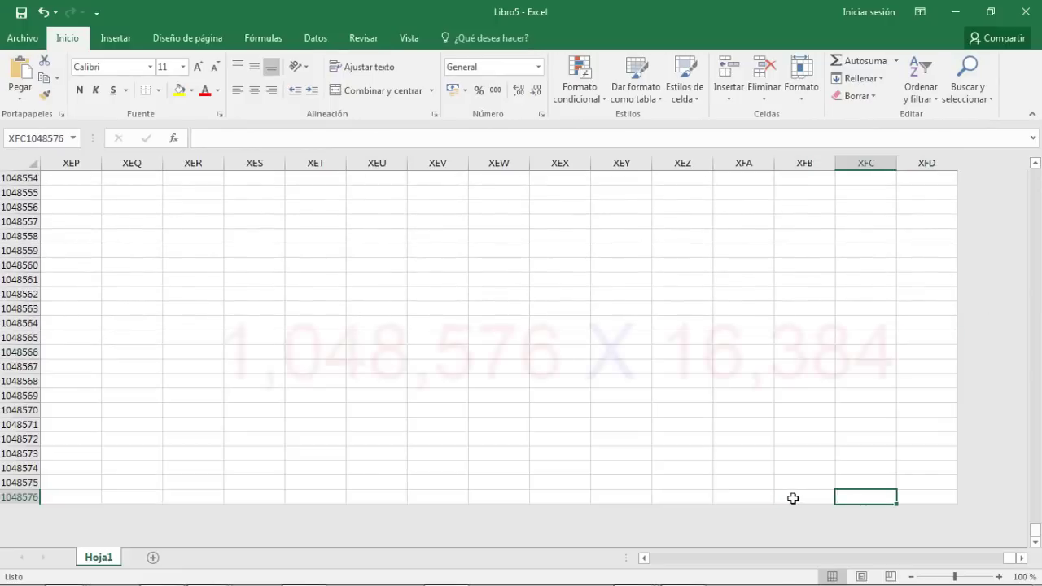
pyautogui.click(796, 497)
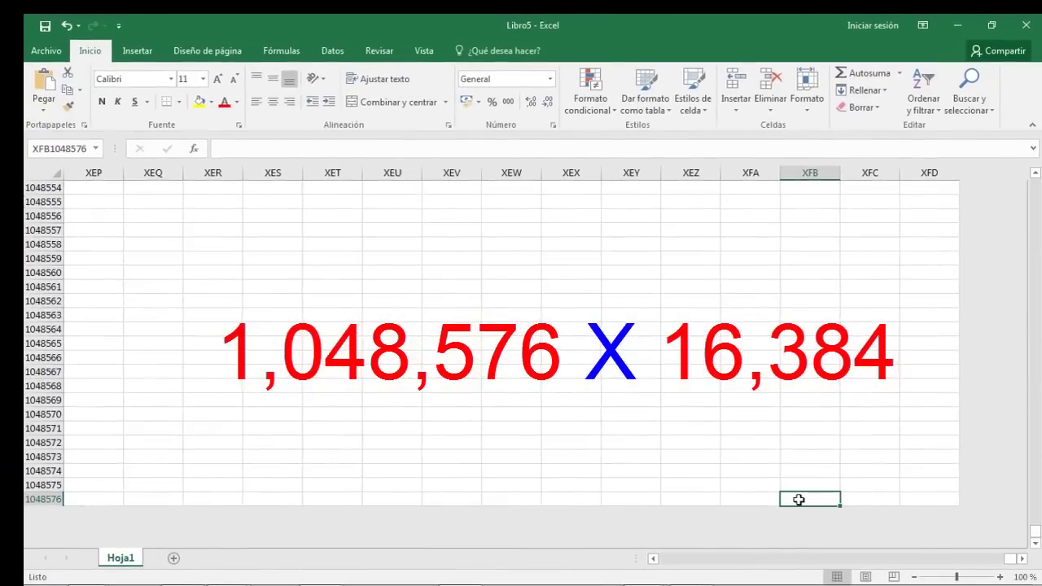
pyautogui.write('1')
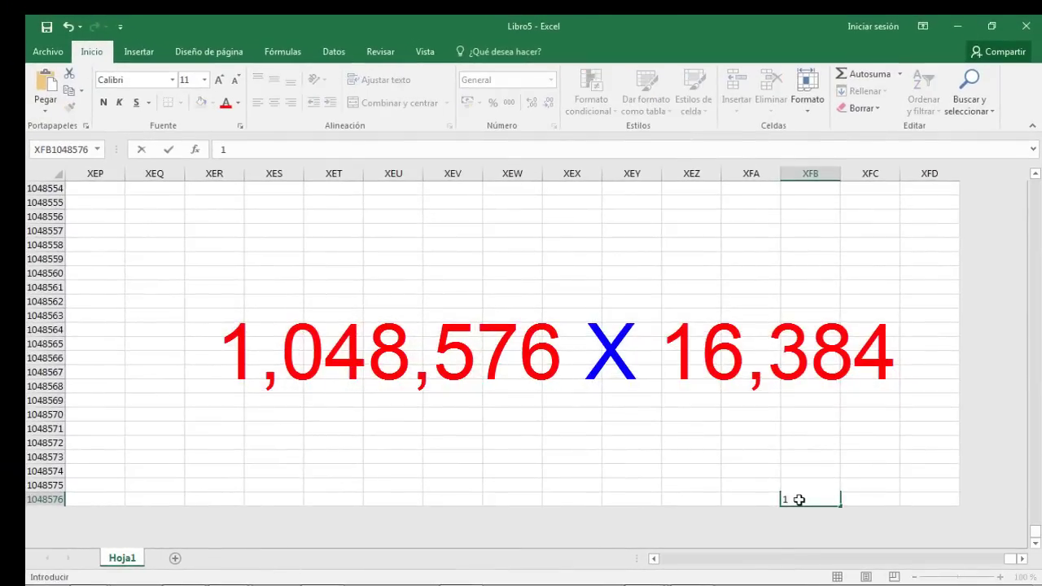
pyautogui.write('0485')
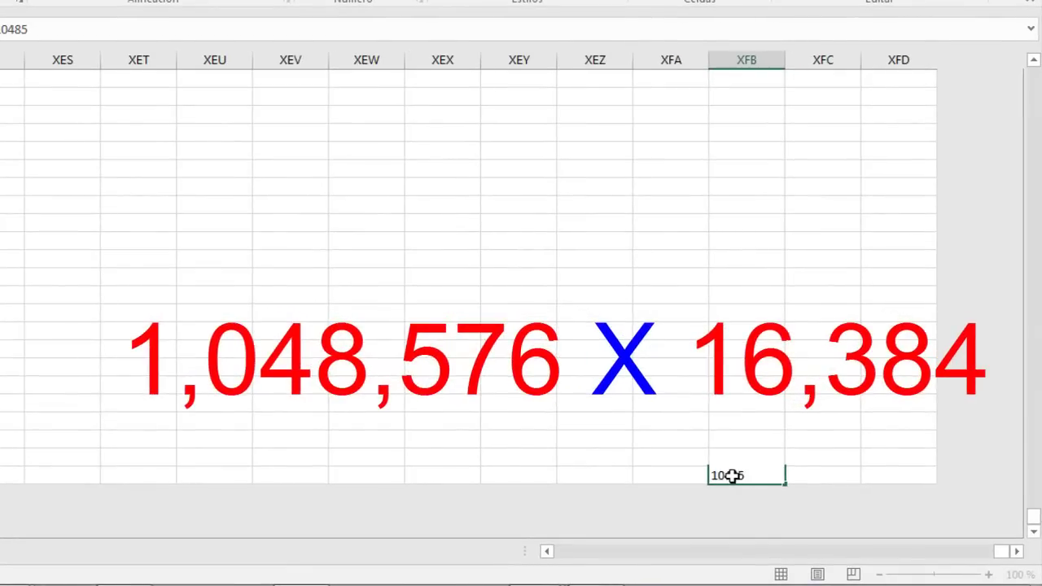
pyautogui.write('76')
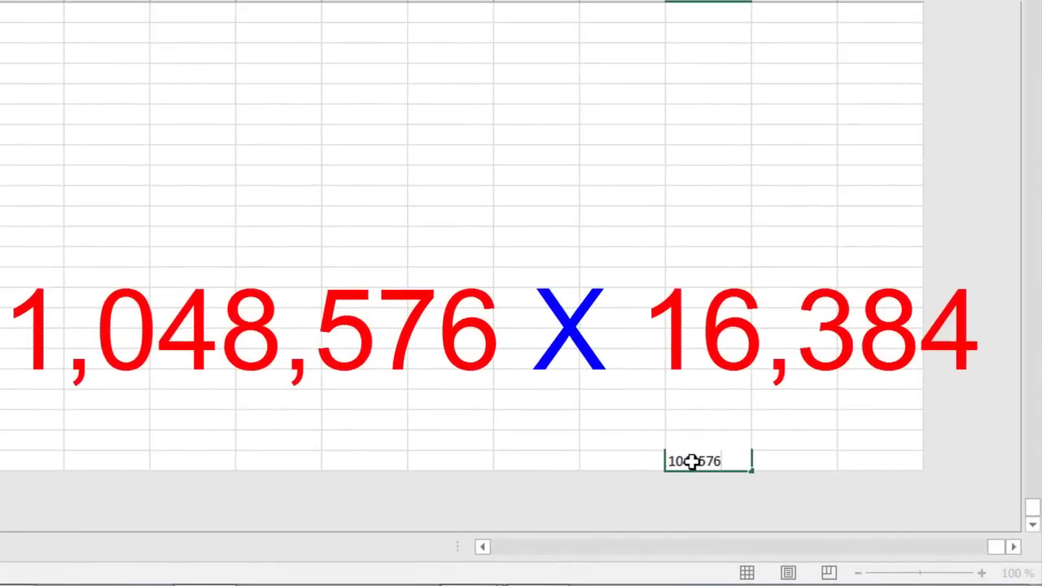
pyautogui.click(781, 461)
# Step: Enter 16384 in XFC1048576 and begin a formula with = in XFD1048576
pyautogui.write('16')
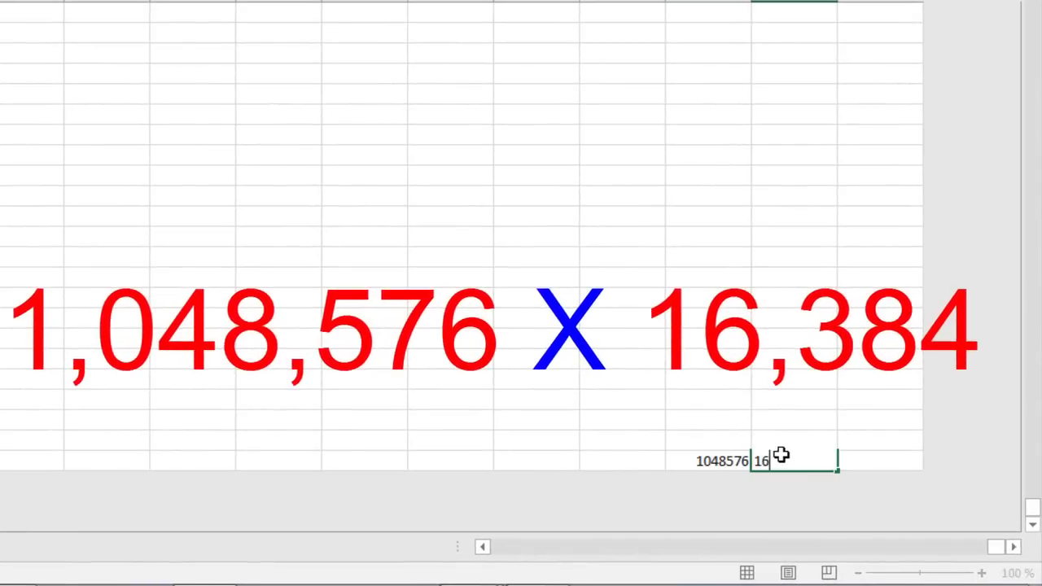
pyautogui.write('3')
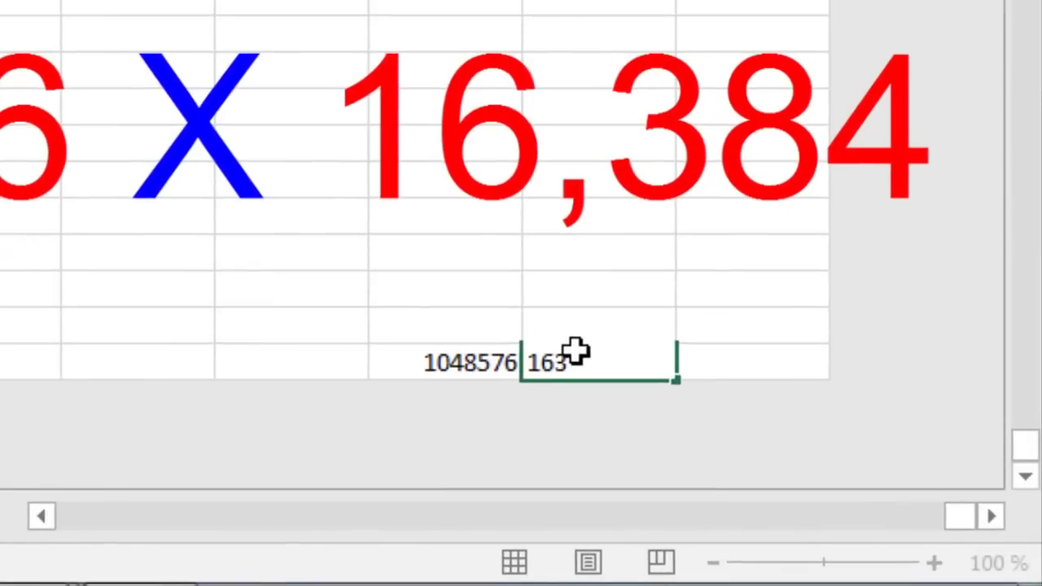
pyautogui.write('84')
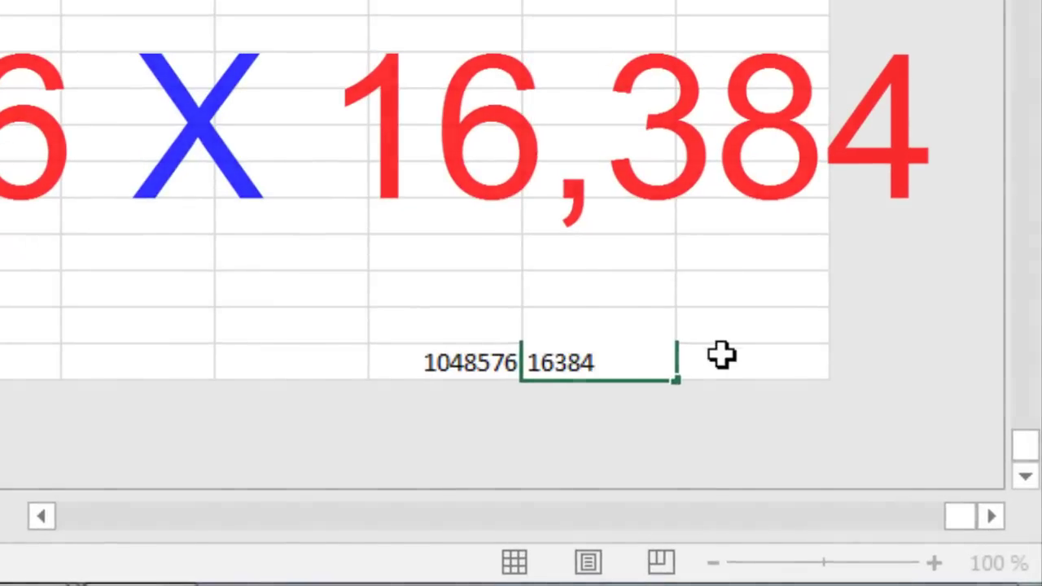
pyautogui.click(725, 354)
pyautogui.write('=')
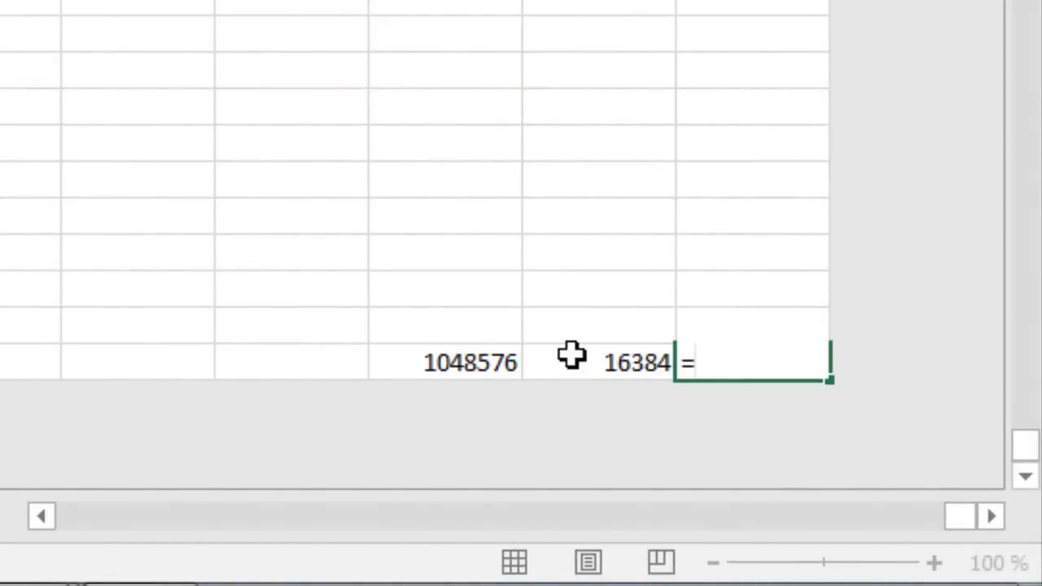
pyautogui.click(405, 362)
pyautogui.write('*')
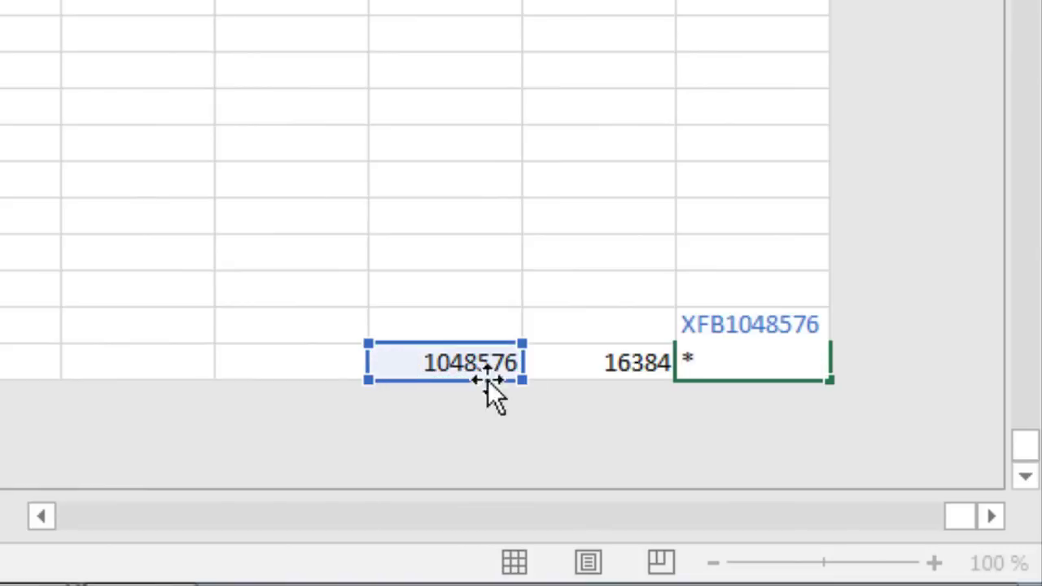
pyautogui.click(586, 364)
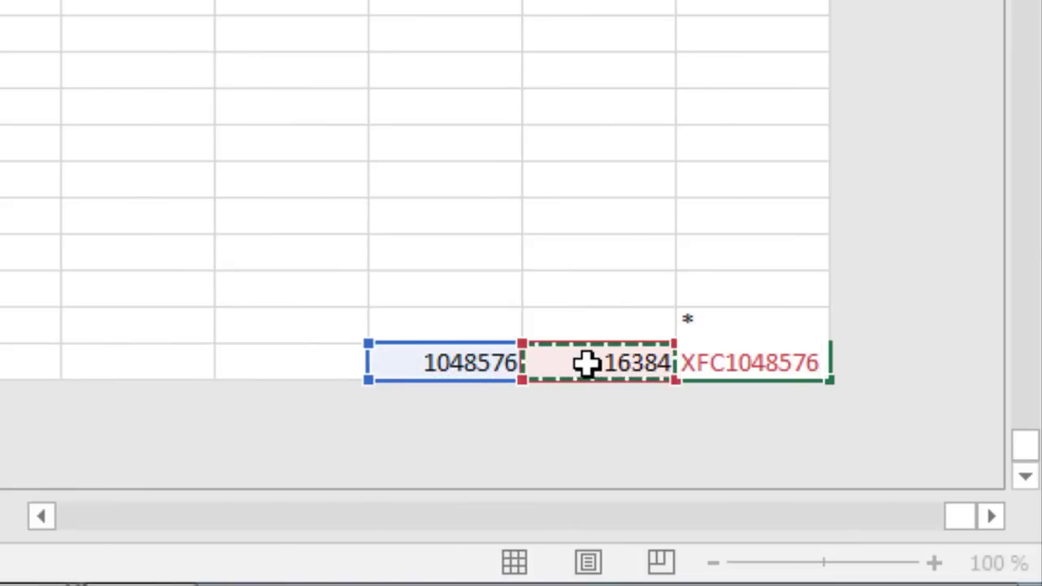
pyautogui.press('Return')
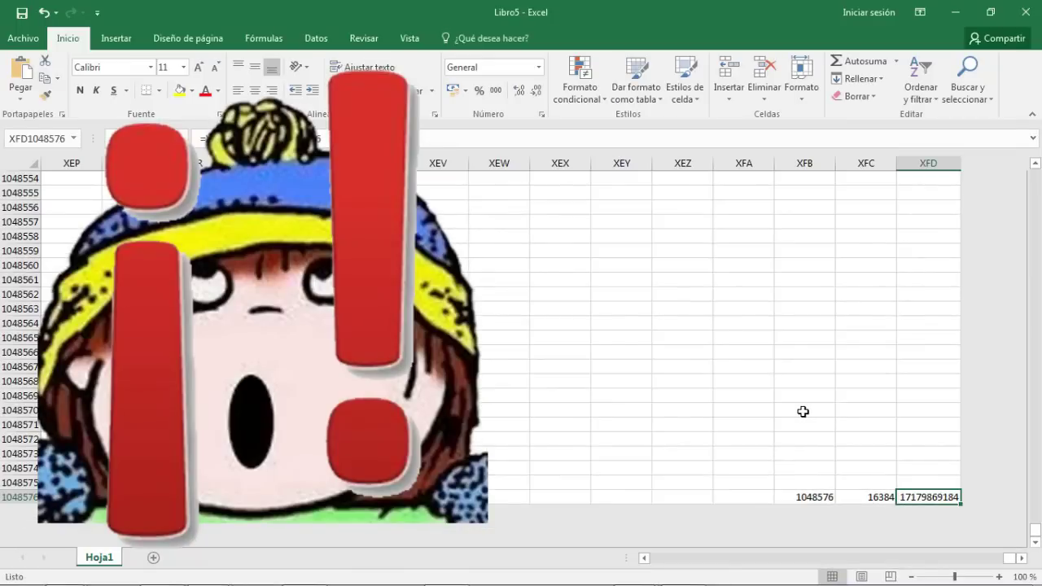
pyautogui.click(8, 498)
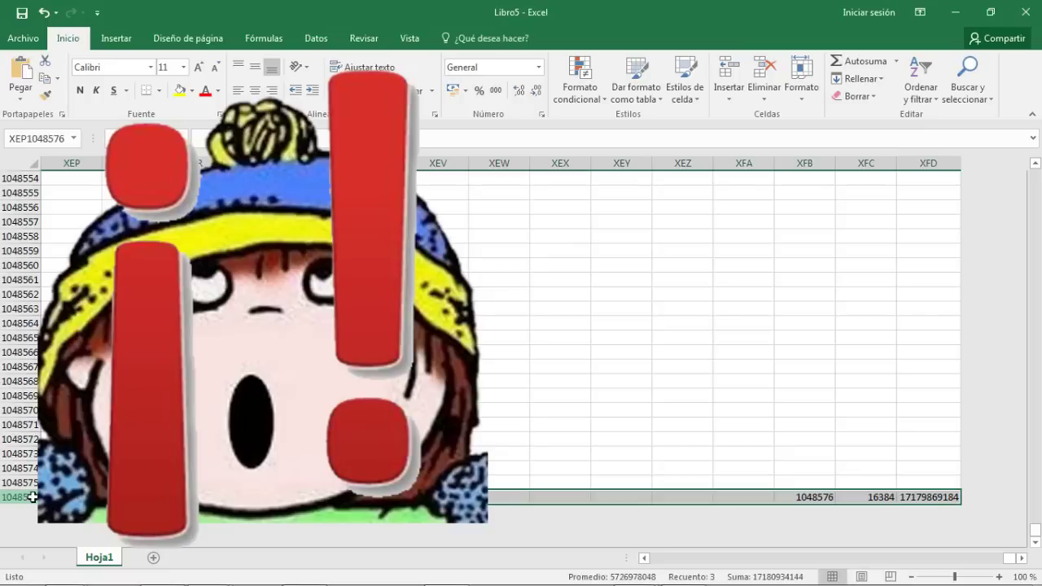
pyautogui.click(936, 164)
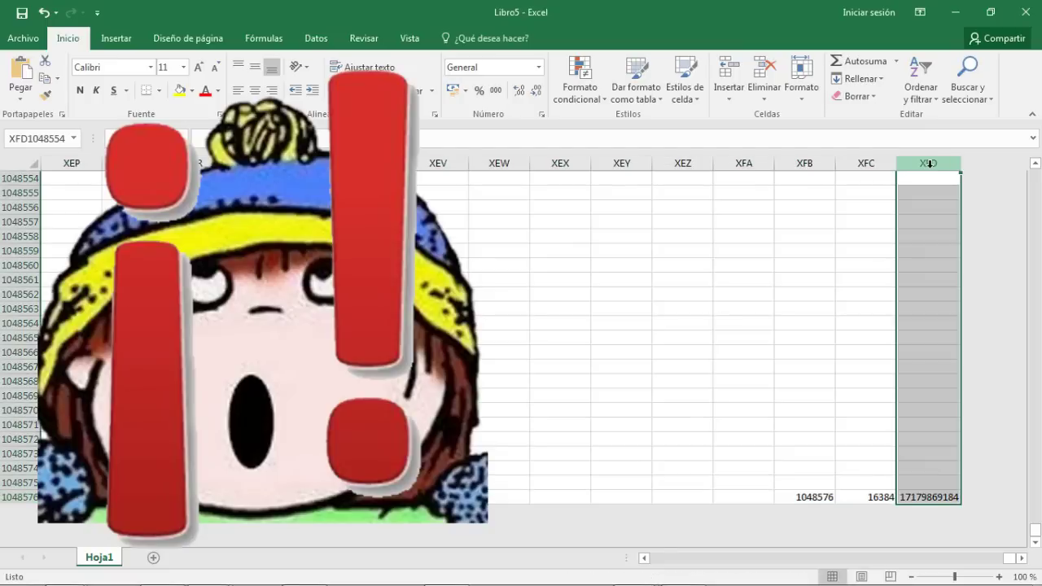